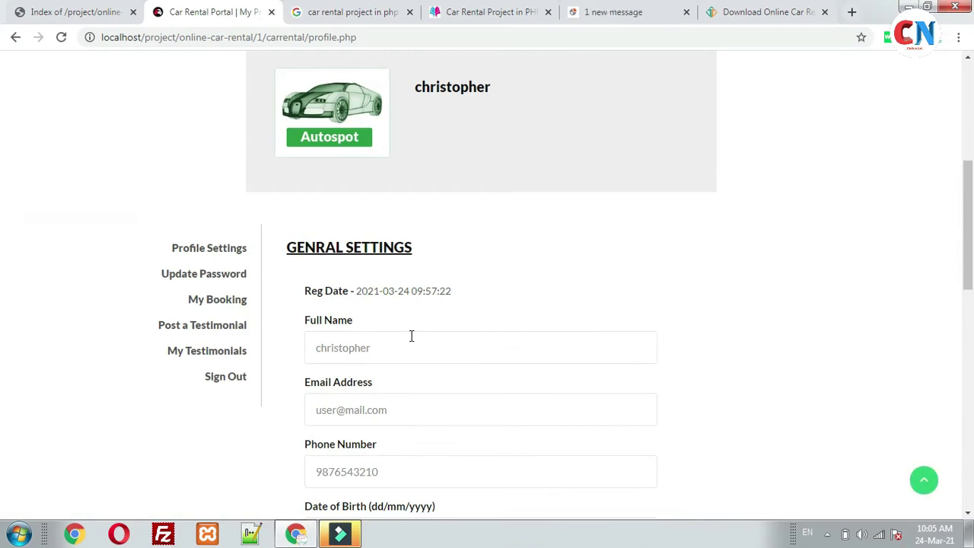
Review the profile fields: Full Name, Email, Phone Number, Address, Country and City.
left_click(418, 265)
left_click(409, 327)
scroll(426, 305, "down", 3)
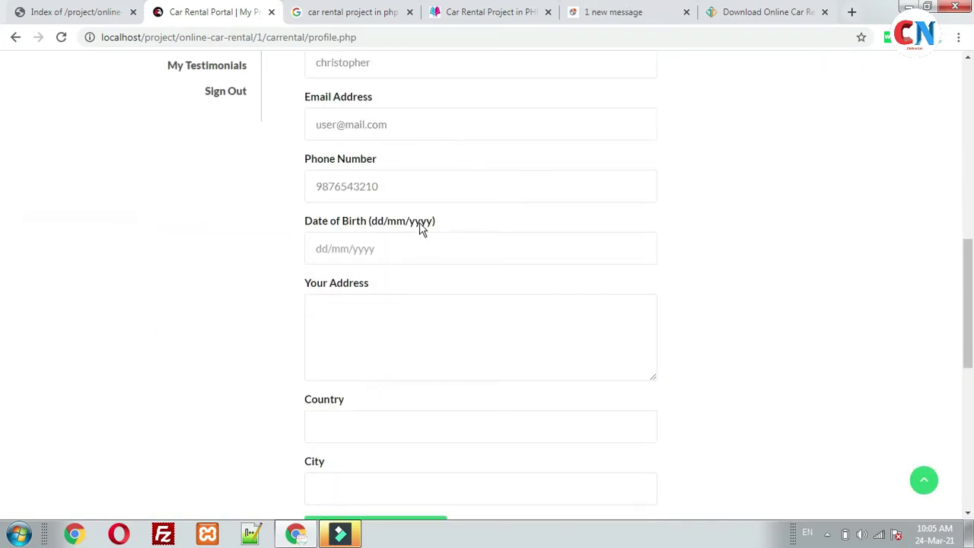
left_click(400, 182)
left_click(401, 322)
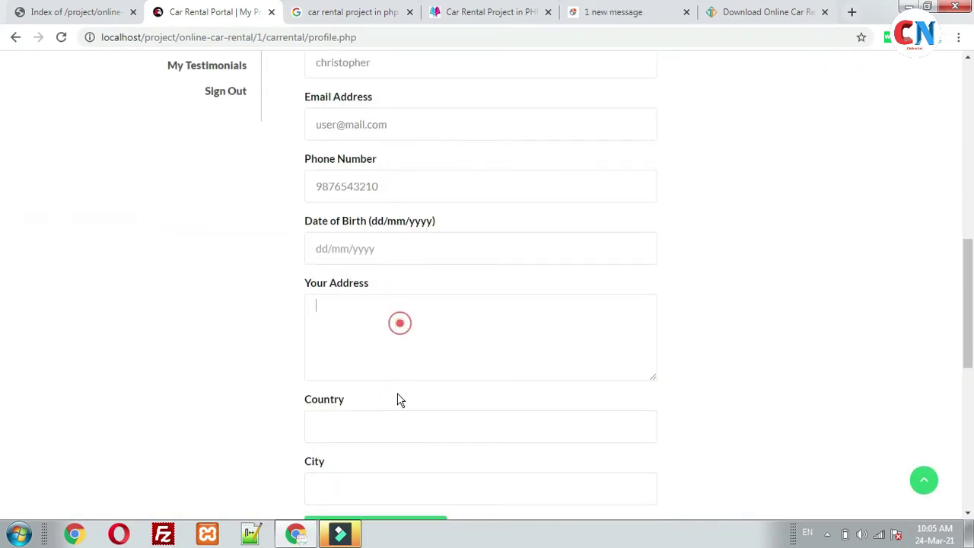
left_click(374, 425)
left_click(375, 482)
scroll(385, 391, "up", 1)
scroll(385, 390, "up", 4)
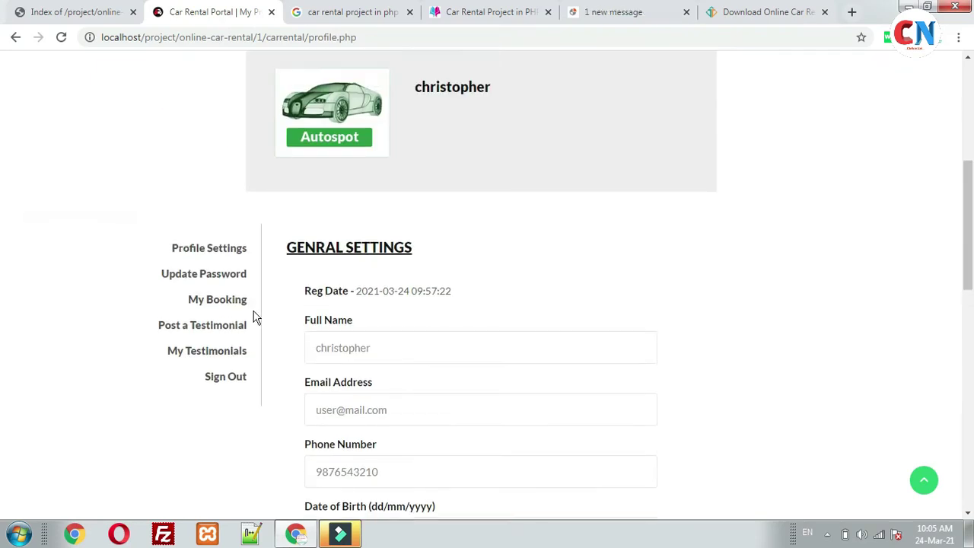
Look over the Update Password page and the customer's My Booking list.
left_click(216, 276)
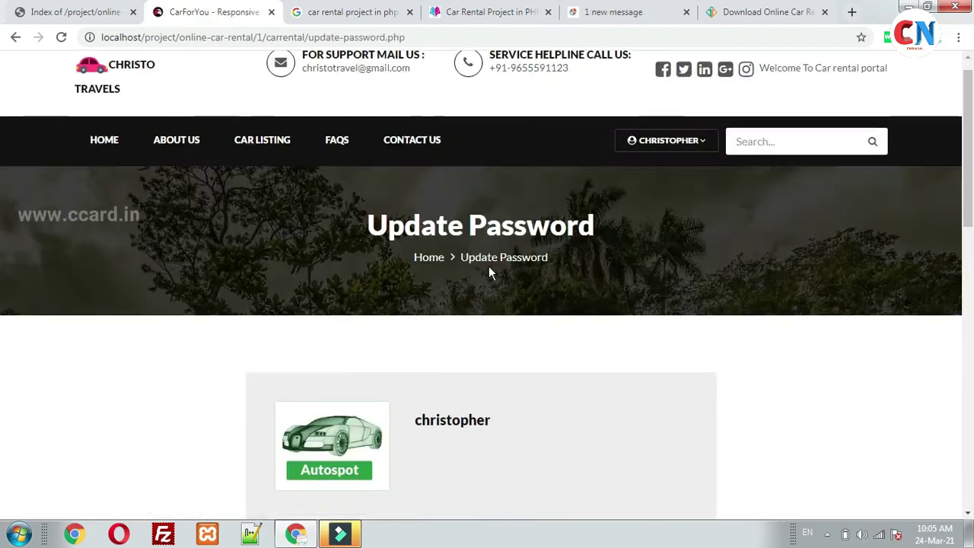
scroll(457, 289, "down", 5)
left_click(224, 303)
scroll(616, 304, "down", 5)
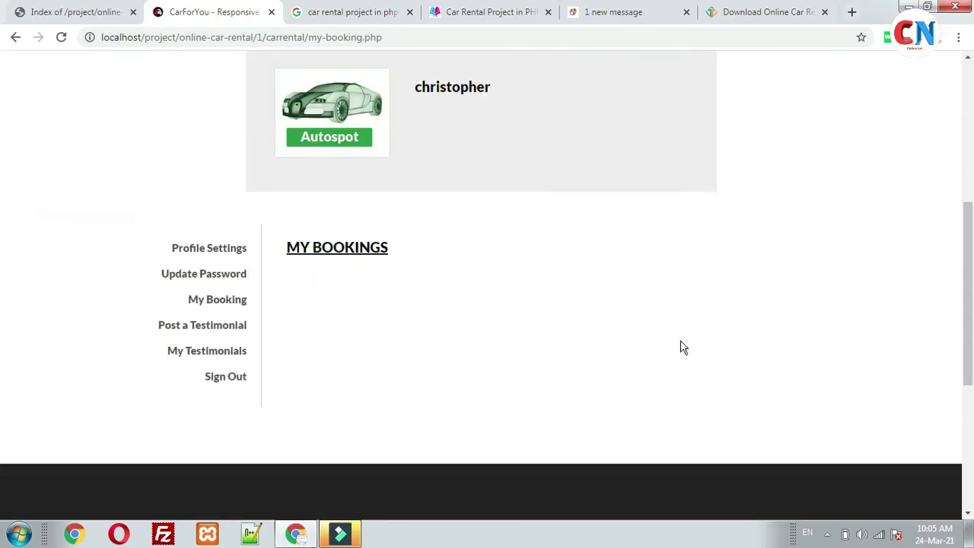
View the Post a Testimonial form and its testimonial text box.
left_click(195, 324)
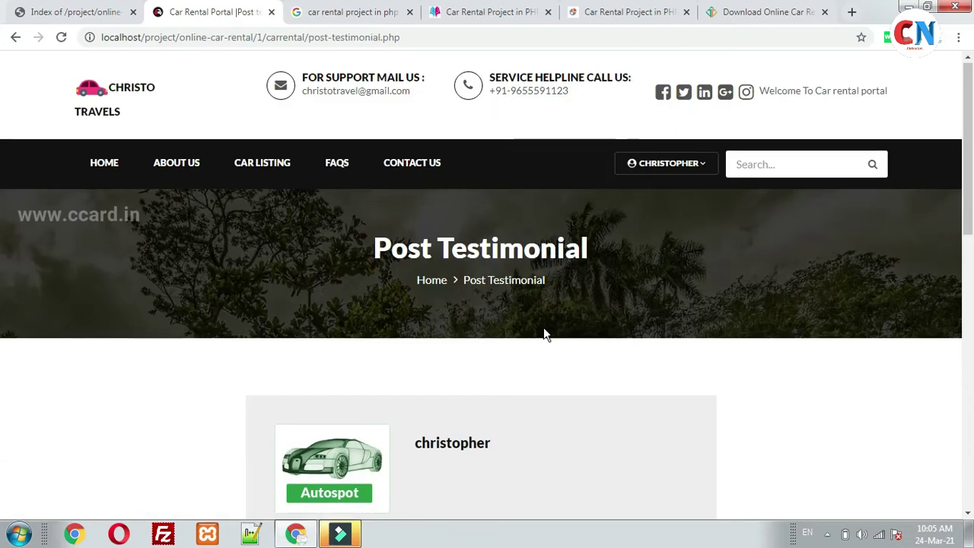
scroll(544, 333, "down", 5)
left_click(426, 275)
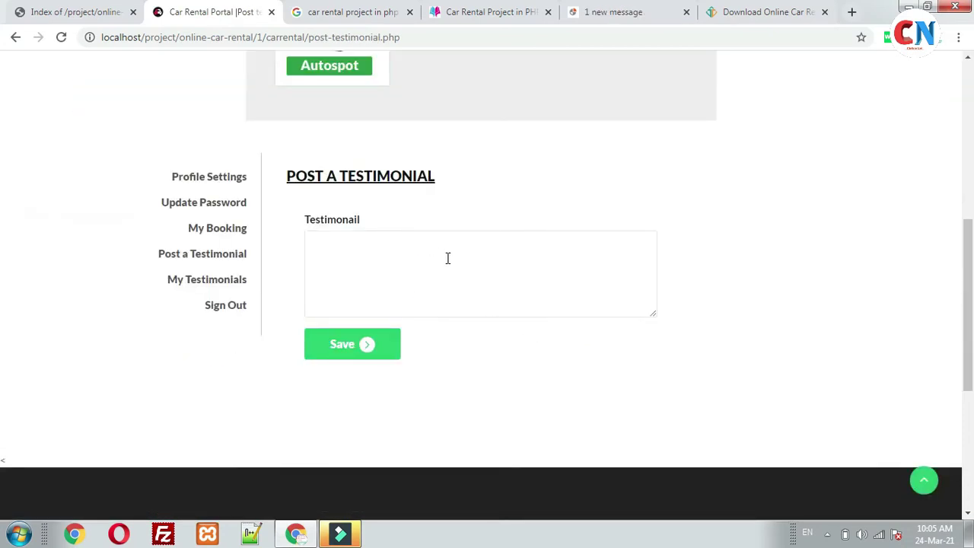
Check My Testimonials, highlighting 'This is a Nice Service' and its date, then sign out.
left_click(213, 279)
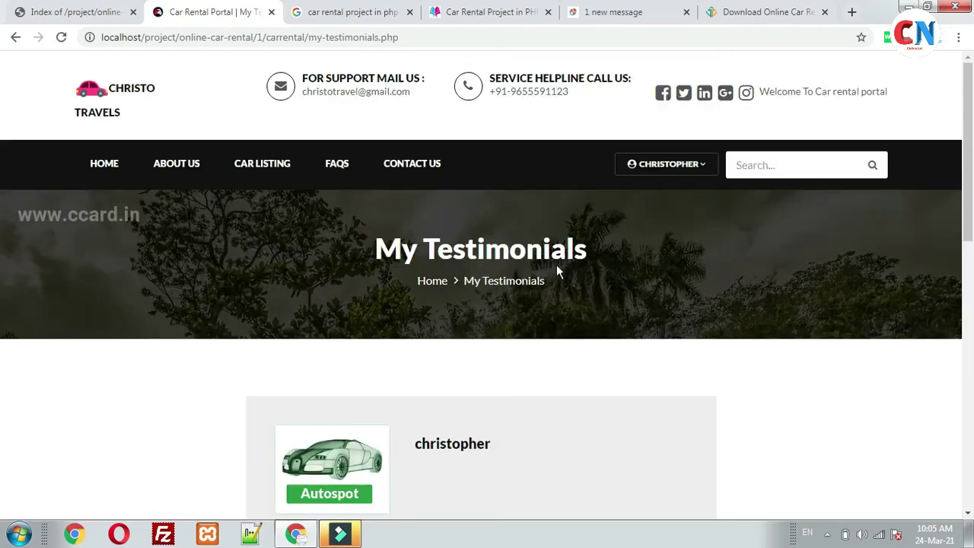
scroll(495, 263, "down", 1)
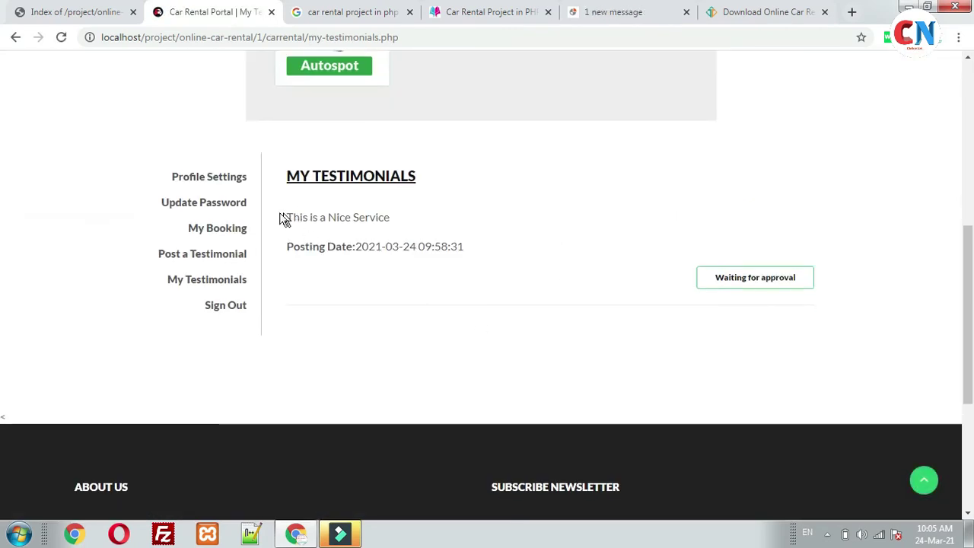
left_click_drag(281, 219, 424, 222)
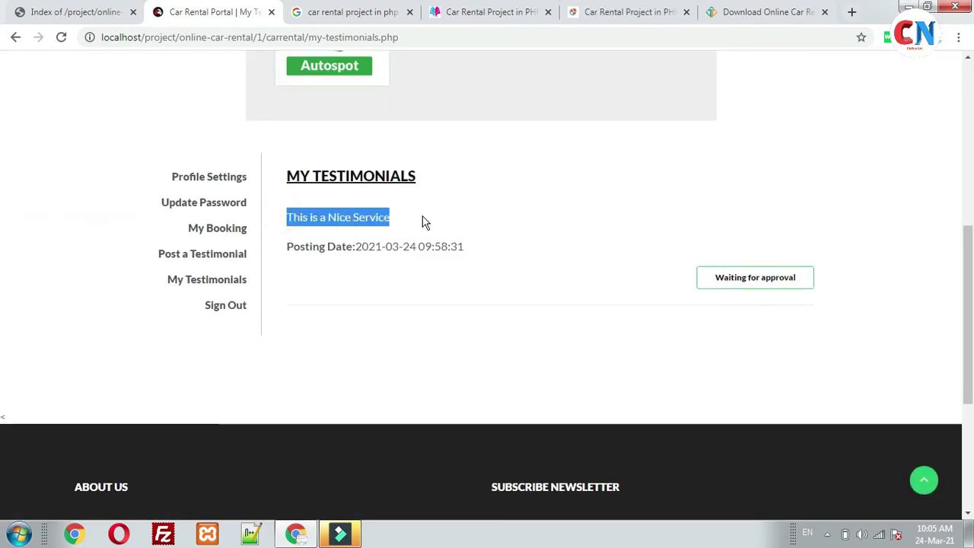
left_click(487, 221)
left_click_drag(357, 249, 505, 276)
left_click(498, 277)
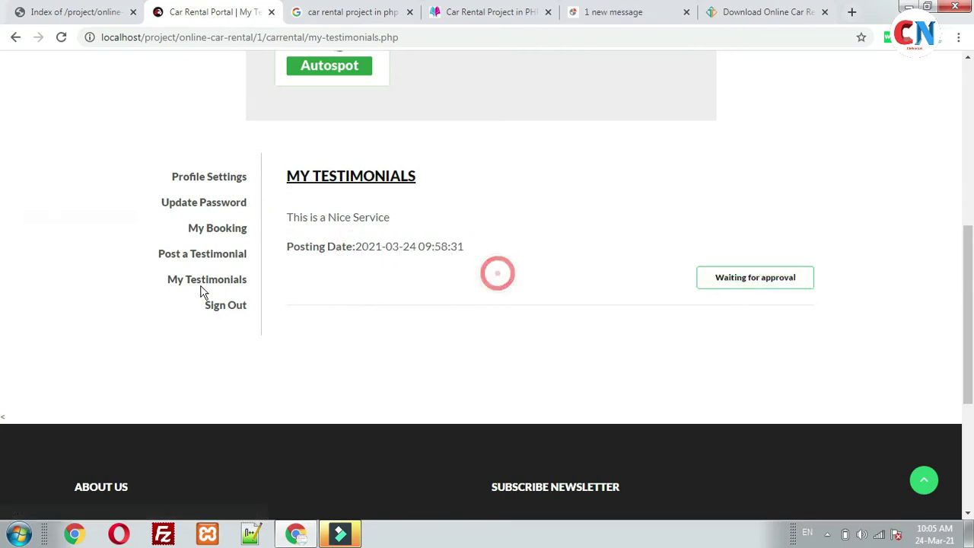
left_click(232, 308)
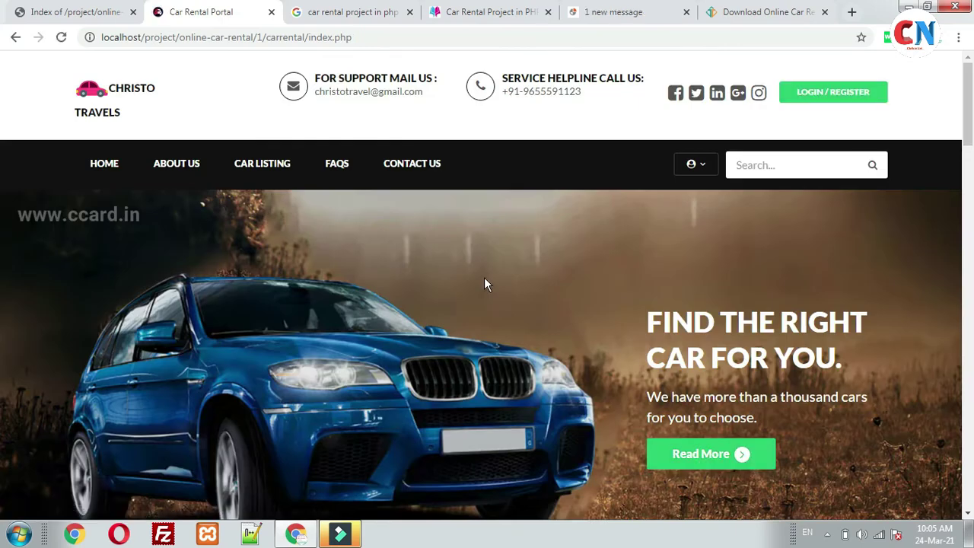
Scroll down to the home page footer and follow the Admin Login link.
scroll(485, 280, "down", 5)
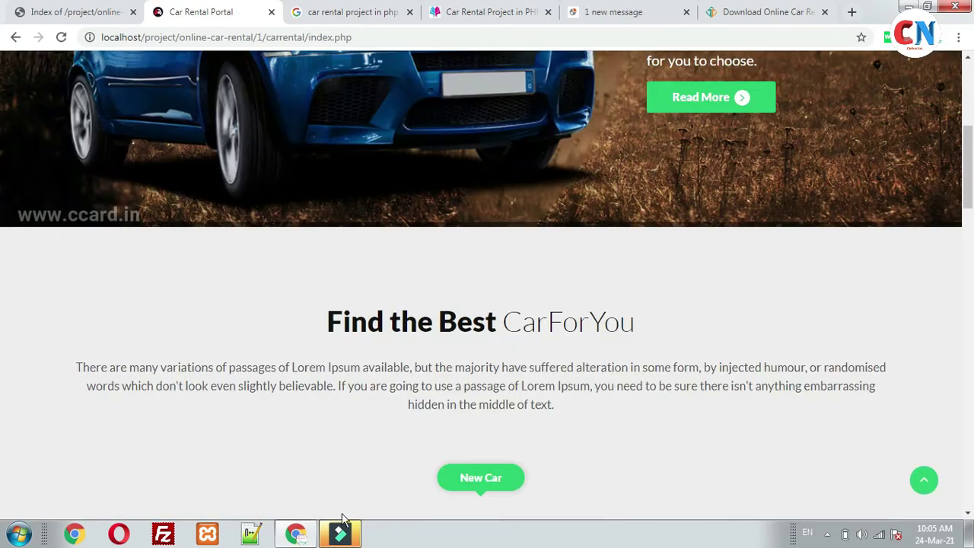
scroll(519, 332, "up", 5)
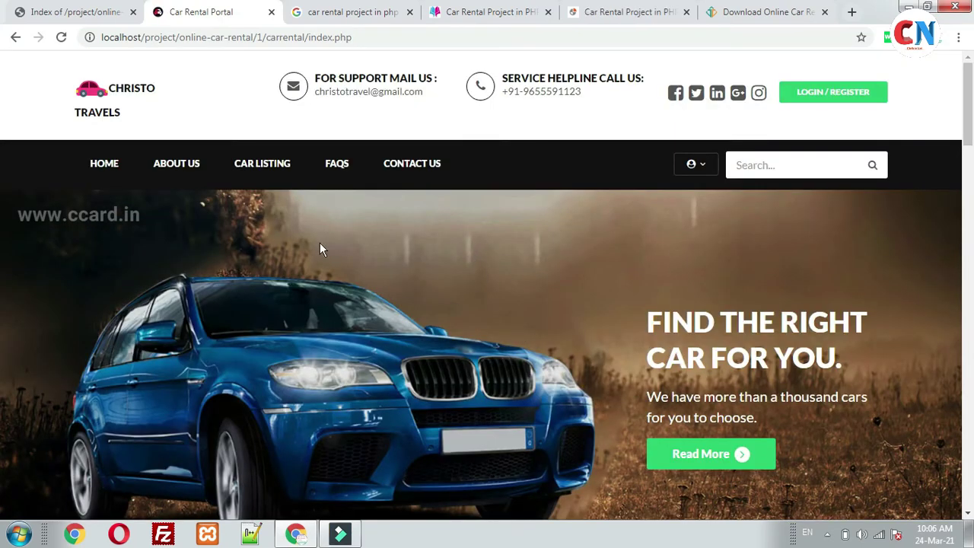
scroll(359, 263, "down", 10)
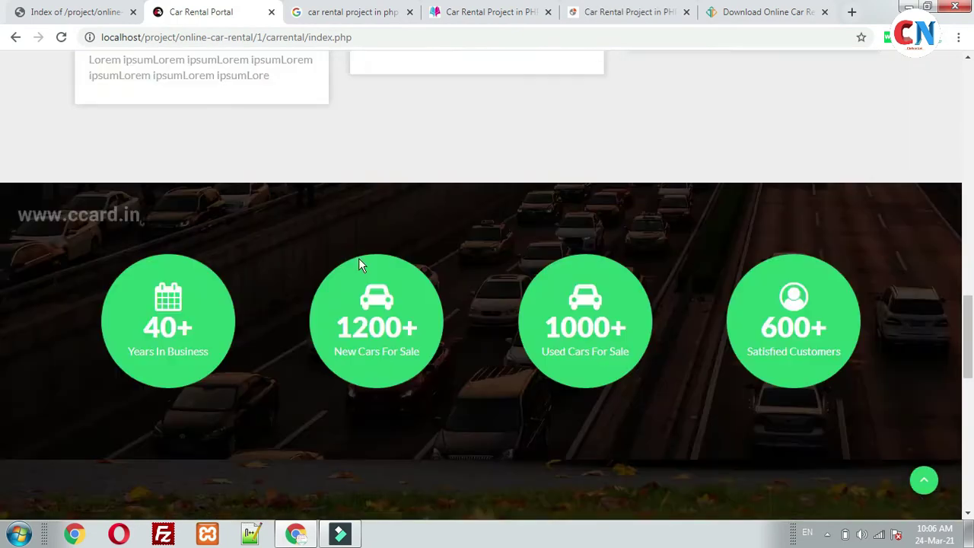
scroll(359, 259, "down", 10)
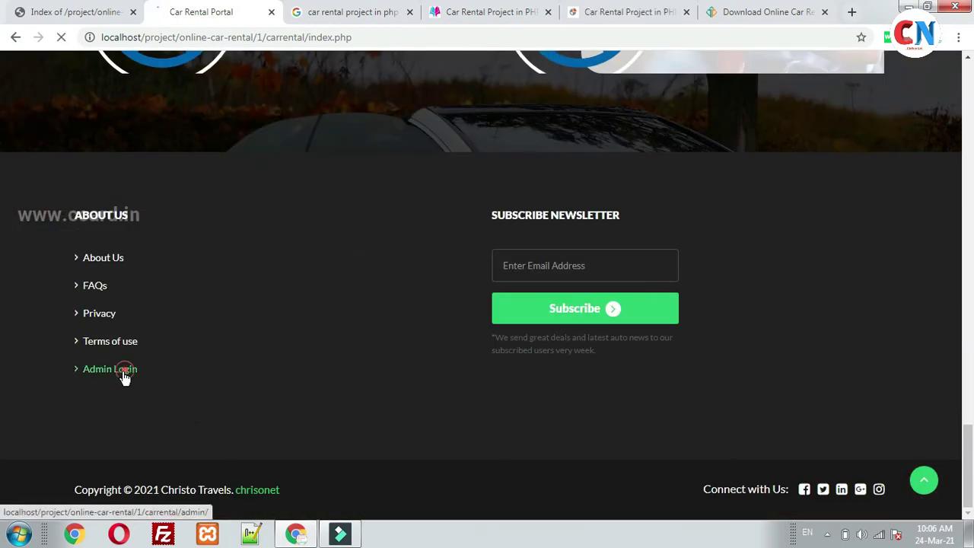
left_click(124, 376)
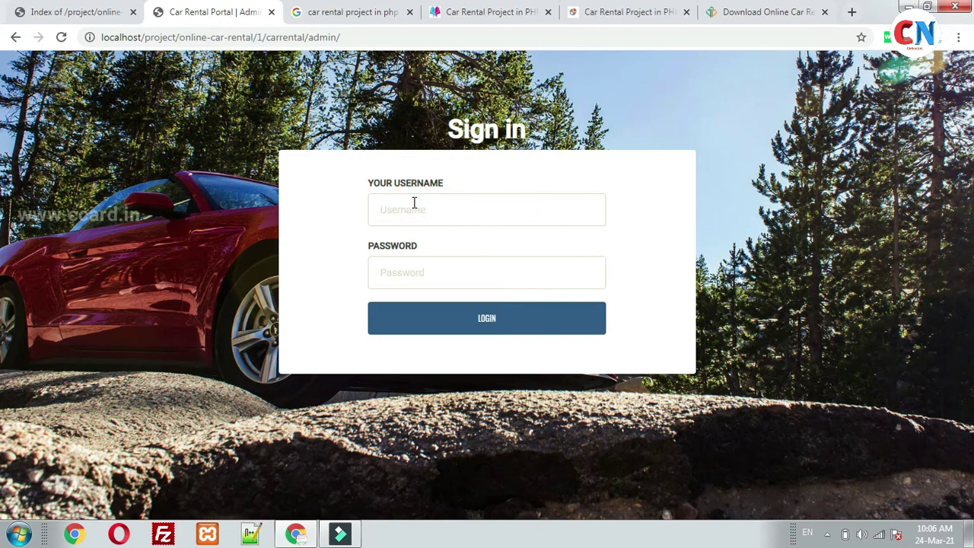
Enter the admin username and password in the Sign in form and log in.
type("admin")
left_click(414, 276)
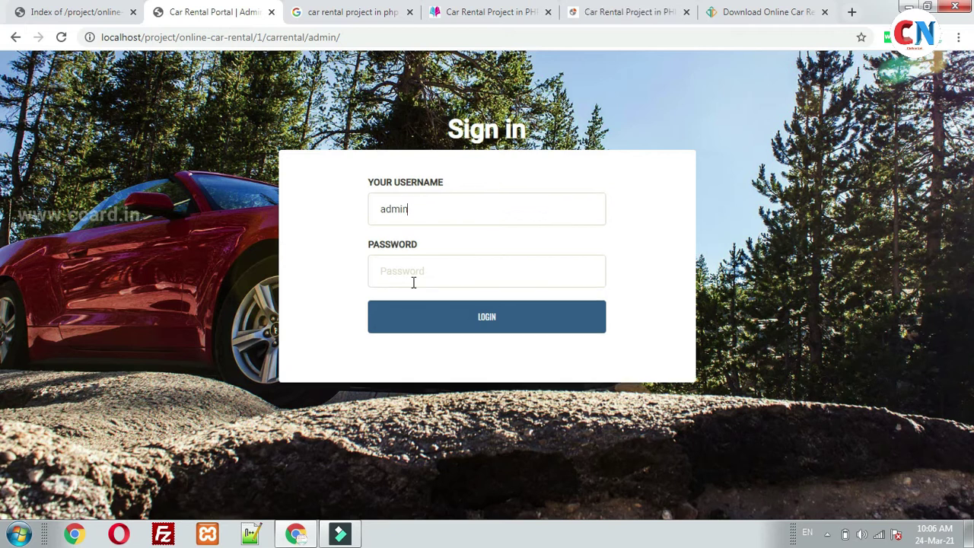
type("Test@12345")
left_click(437, 326)
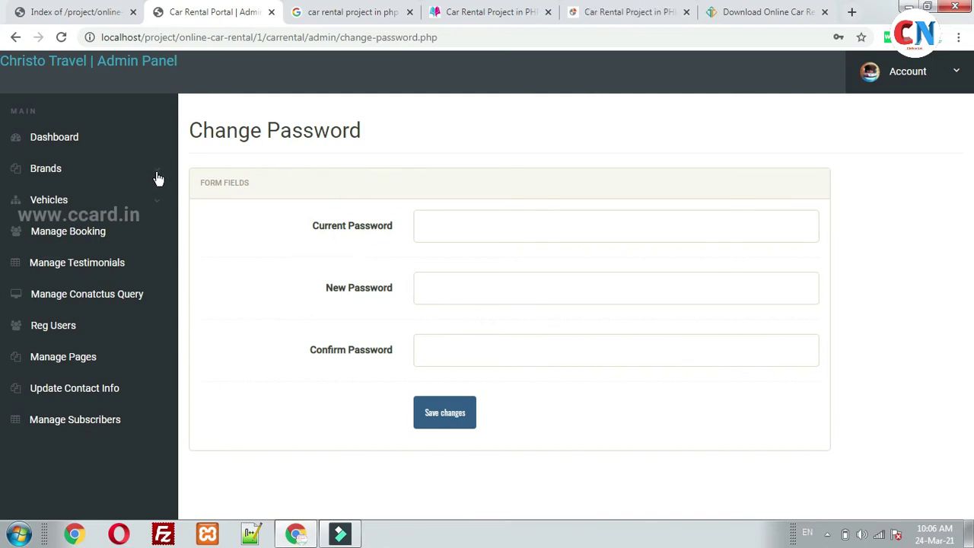
View the dashboard statistics and the Create Brand form.
left_click(75, 141)
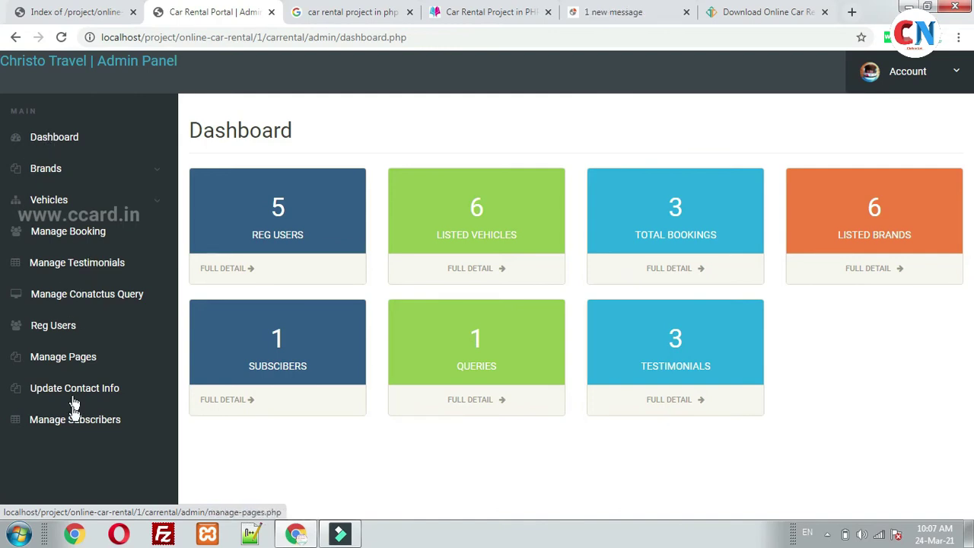
left_click(162, 168)
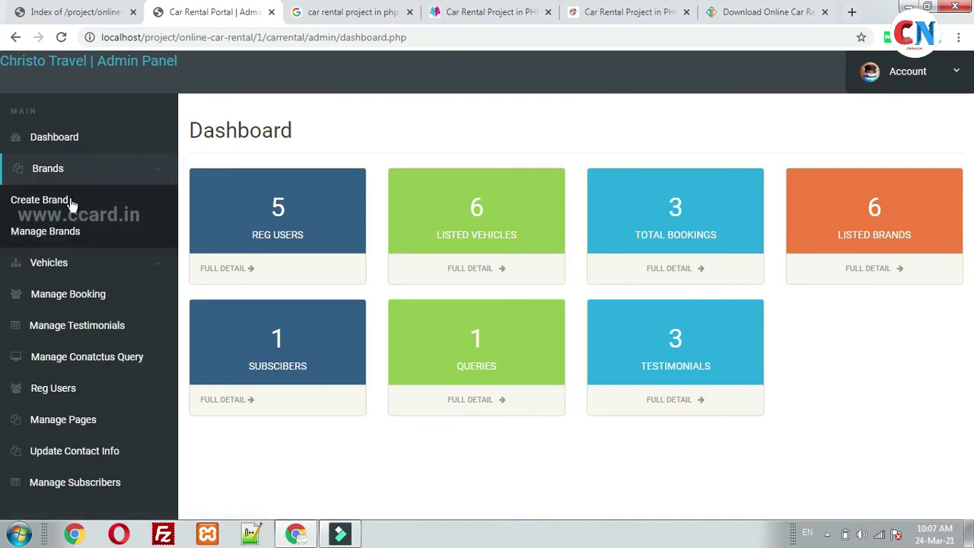
left_click(64, 203)
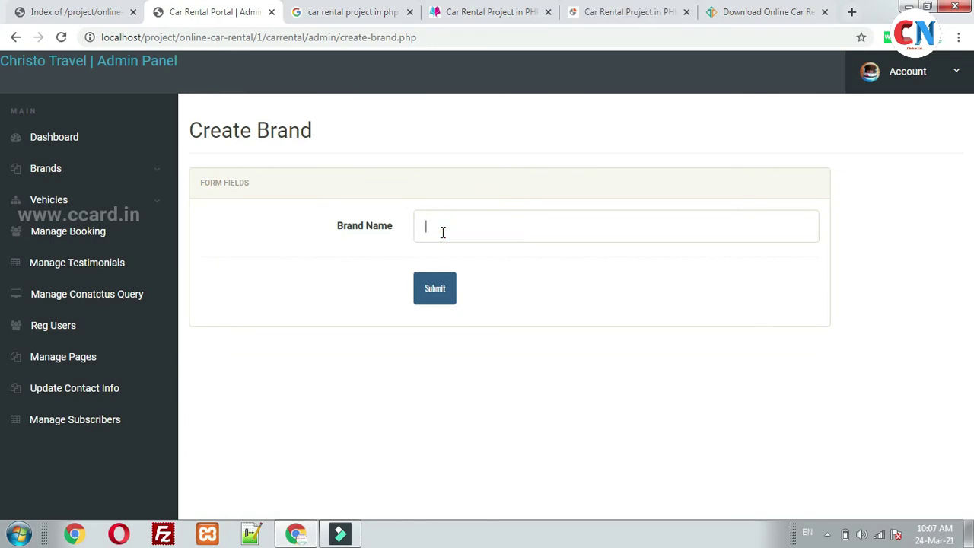
Open Manage Brands to see the six brands from Maruti to Mahindra.
left_click(111, 181)
left_click(63, 232)
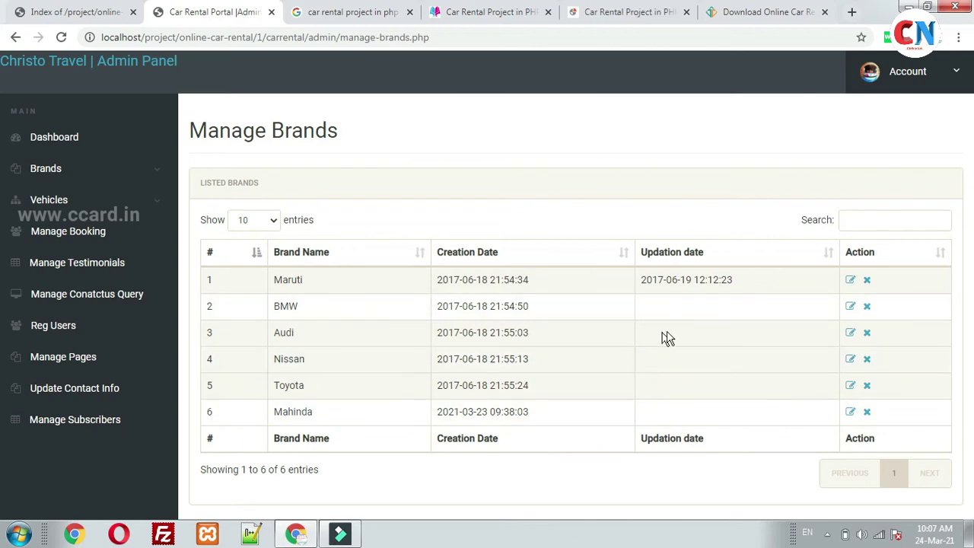
left_click(149, 202)
Open the Post a Vehicle form and inspect its Title, Overview and Price Per Day fields.
left_click(47, 233)
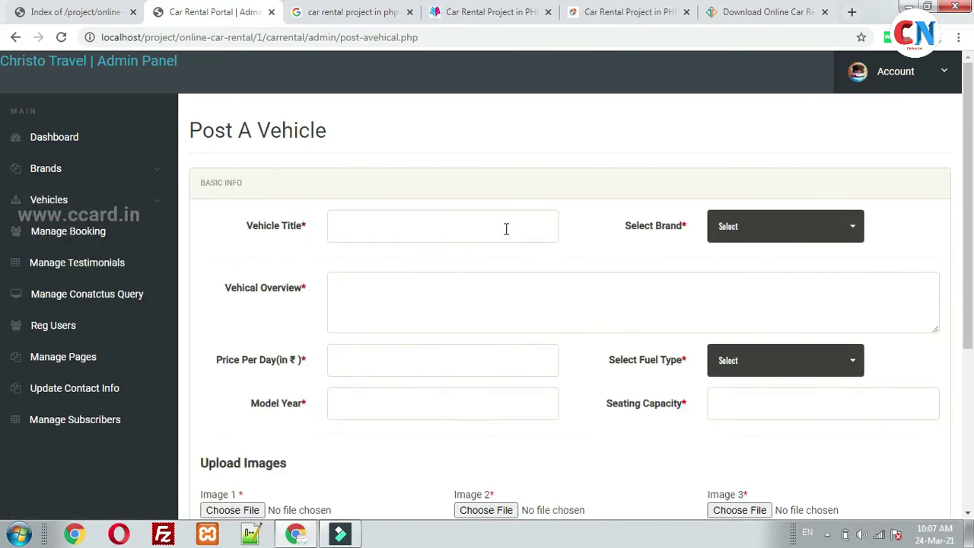
left_click(436, 226)
left_click(412, 293)
triple_click(221, 364)
left_click(389, 349)
scroll(358, 333, "down", 2)
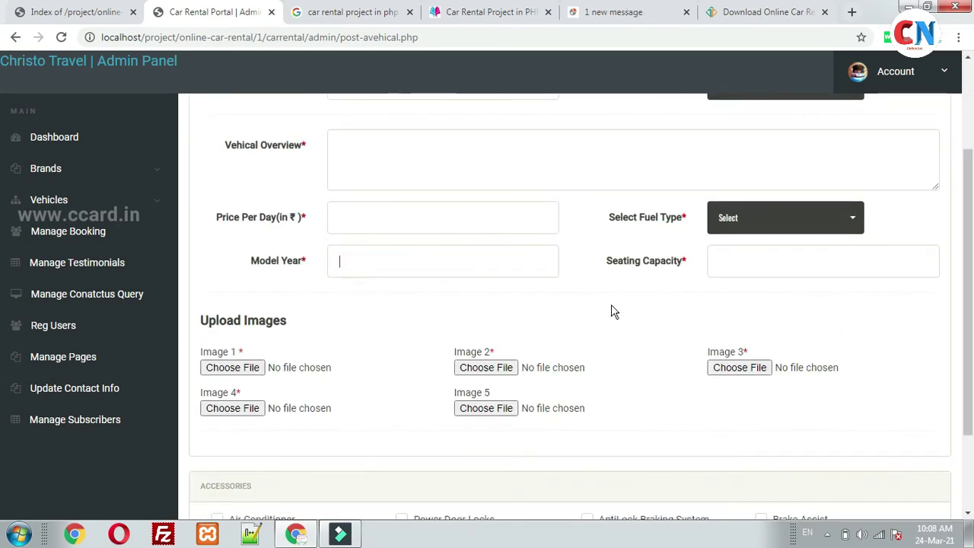
scroll(611, 312, "up", 2)
Check the brand and fuel type lists without choosing, then the Seating Capacity field.
left_click(765, 227)
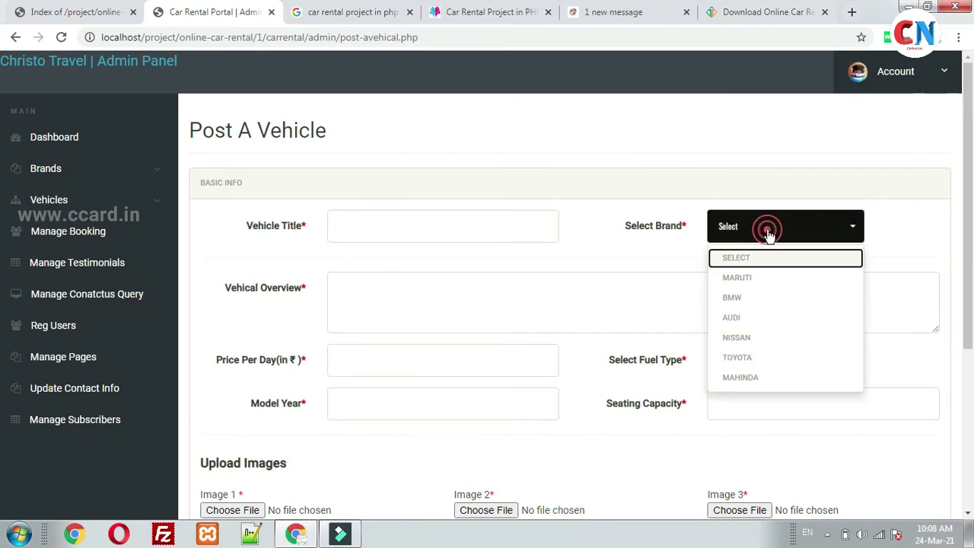
left_click(640, 283)
left_click(780, 365)
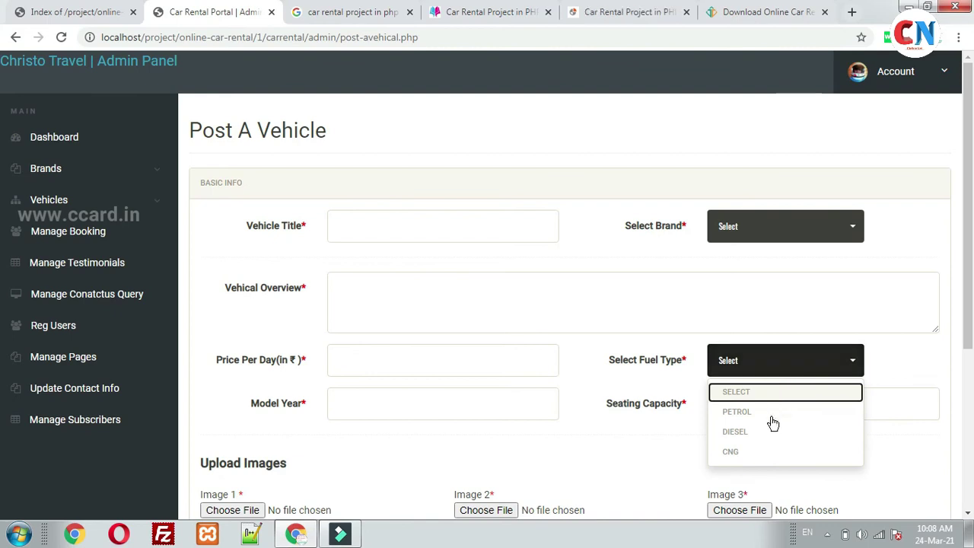
left_click(616, 304)
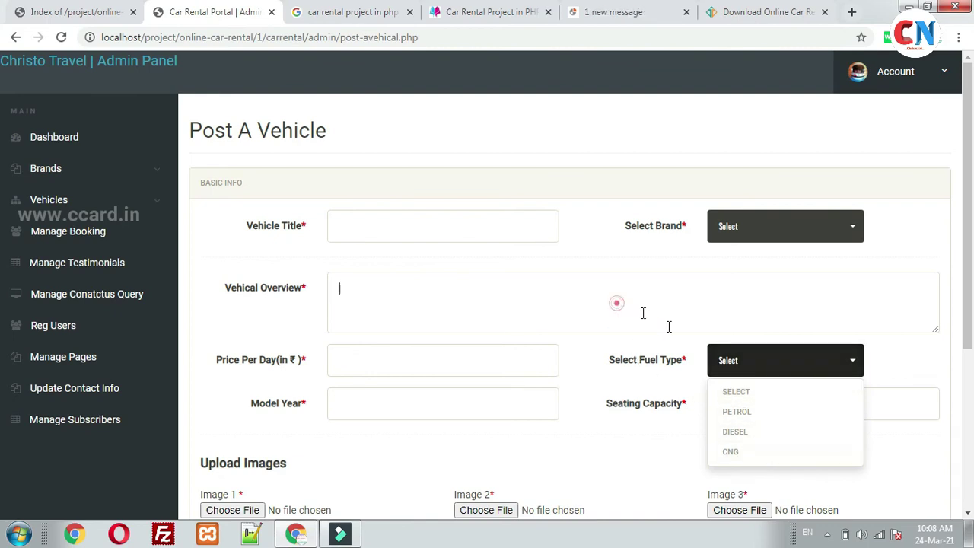
left_click(757, 415)
scroll(756, 417, "down", 2)
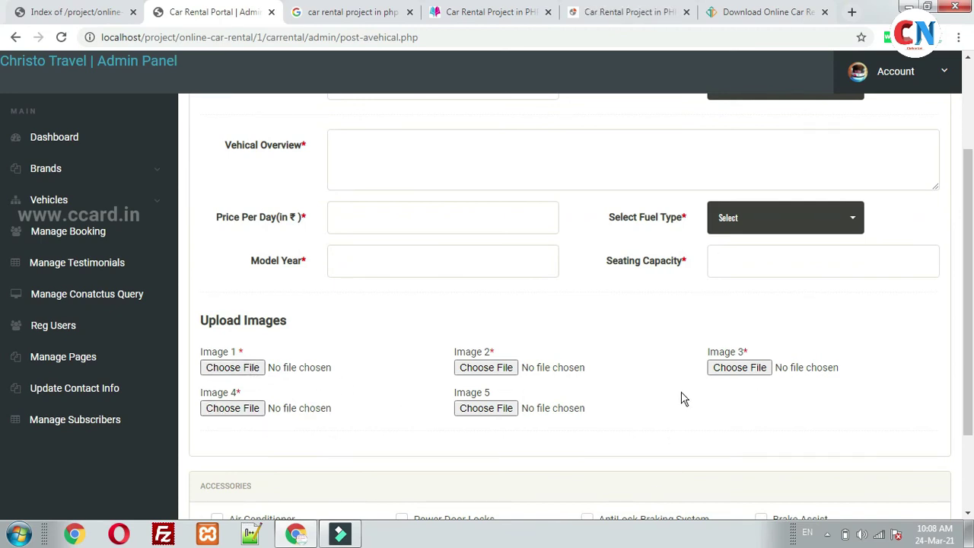
scroll(457, 441, "down", 2)
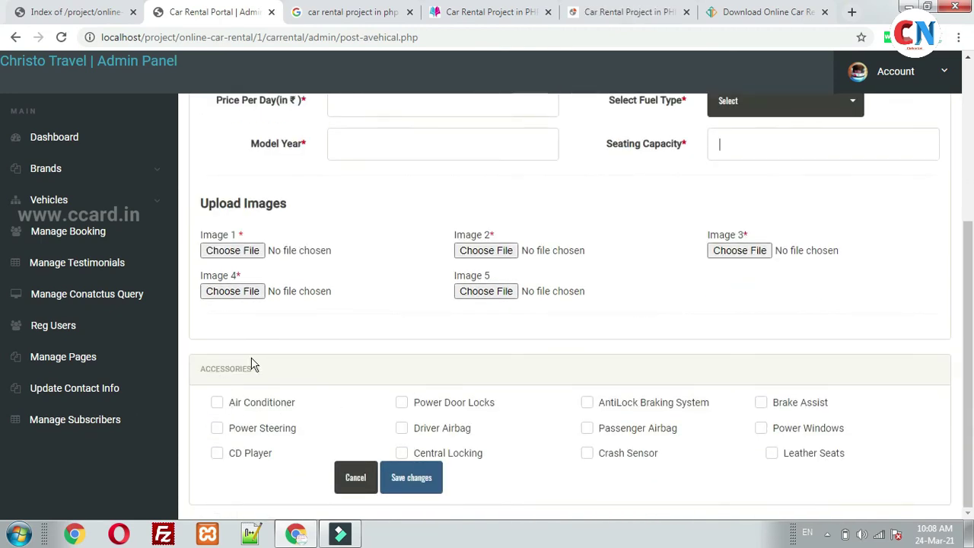
Tick Air Conditioner, Power Steering and CD Player, then go to Manage Vehicles.
left_click(217, 402)
left_click(217, 428)
left_click(217, 453)
left_click(150, 203)
left_click(87, 264)
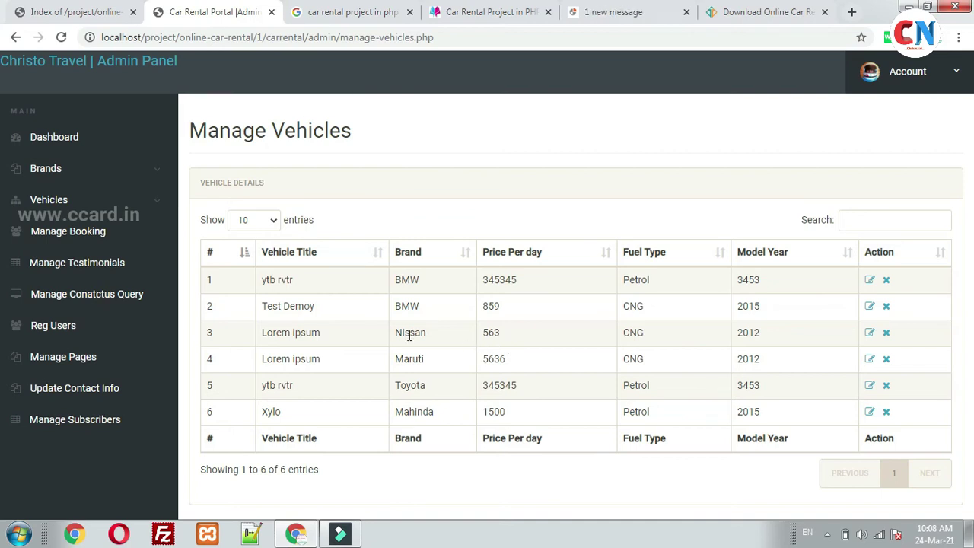
Review the BMW Test Demoy edit page and its images, then open Manage Bookings.
left_click(871, 309)
scroll(437, 326, "down", 4)
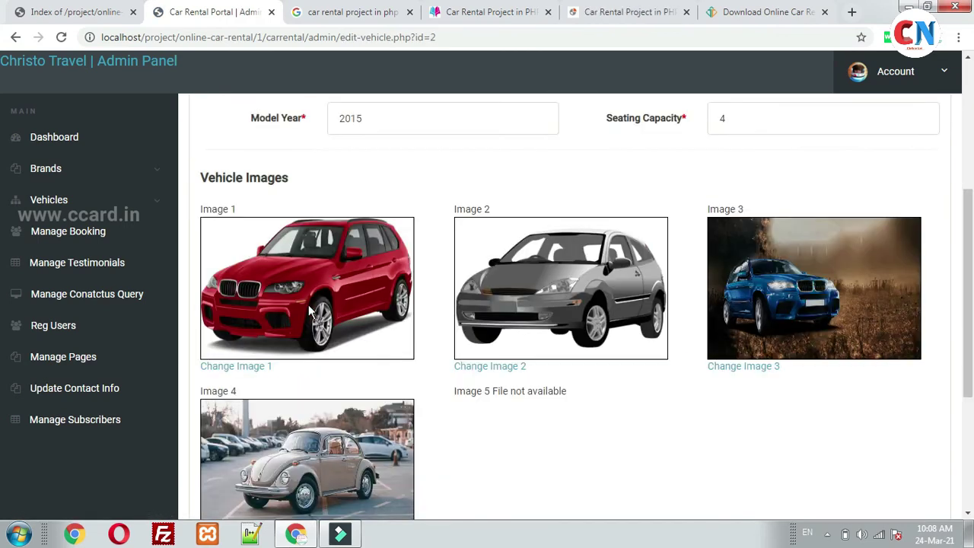
scroll(519, 342, "down", 3)
scroll(496, 388, "up", 4)
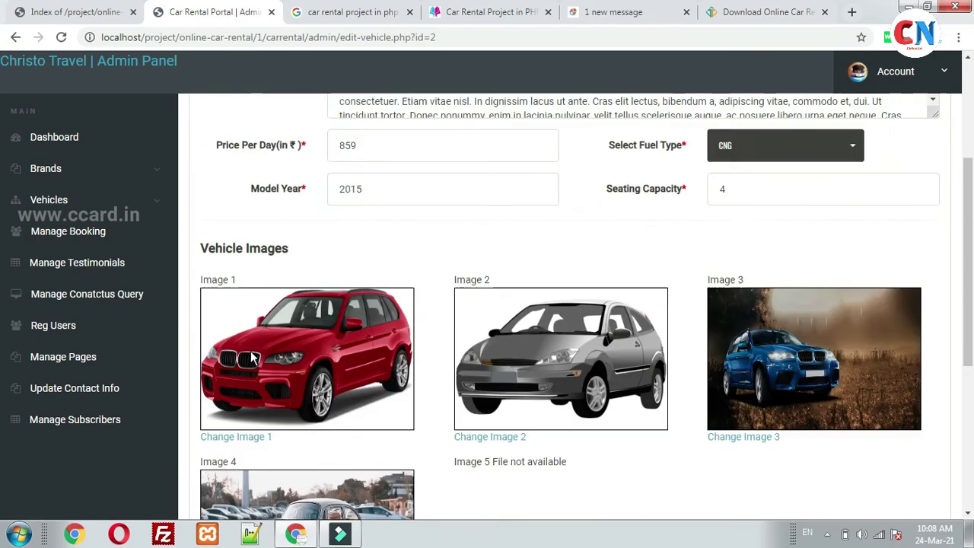
left_click(121, 207)
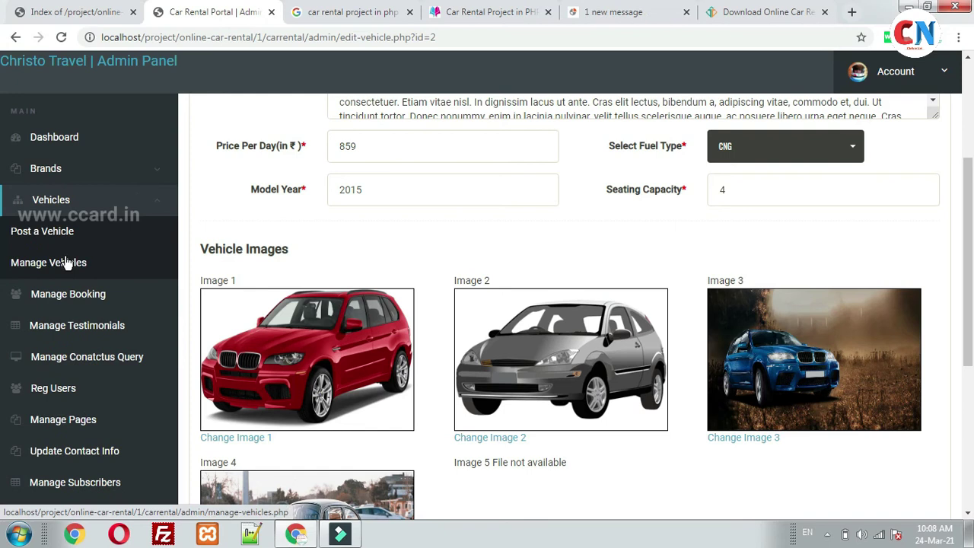
left_click(80, 296)
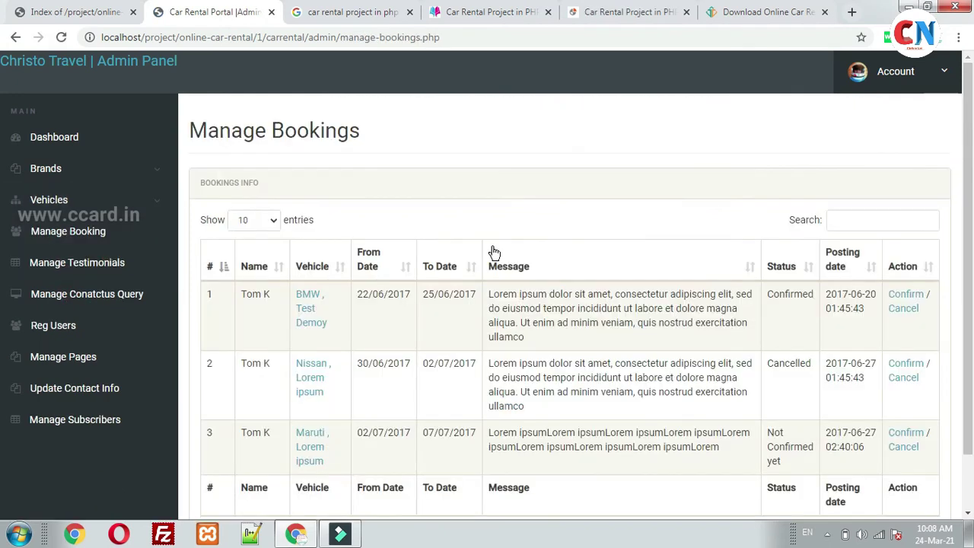
Confirm booking 3 (Maruti, 02/07/2017–07/07/2017) and approve the dialog.
scroll(244, 295, "down", 2)
scroll(452, 361, "up", 2)
left_click_drag(788, 463, 768, 432)
left_click(779, 440)
left_click(905, 435)
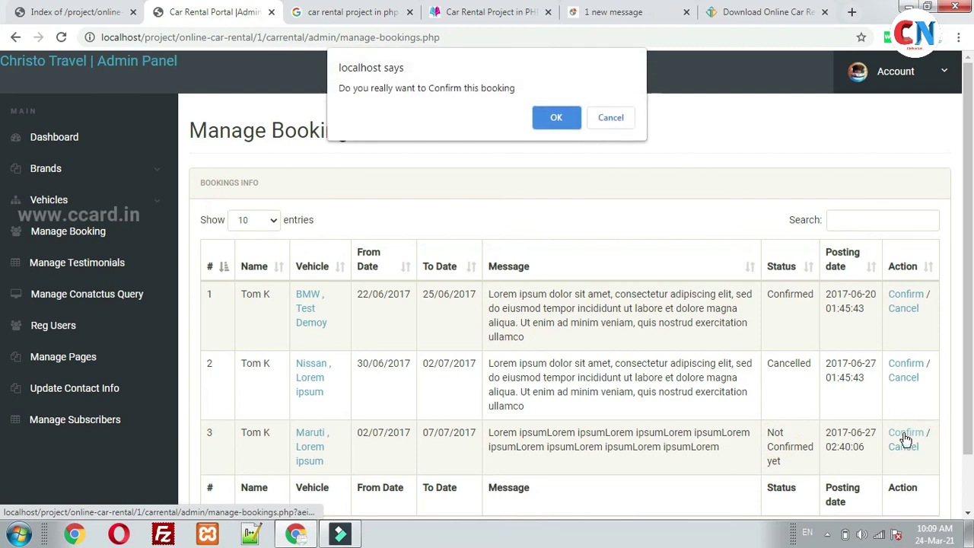
left_click(556, 117)
Verify booking 3 now shows Confirmed, then open Manage Testimonials.
scroll(797, 401, "down", 1)
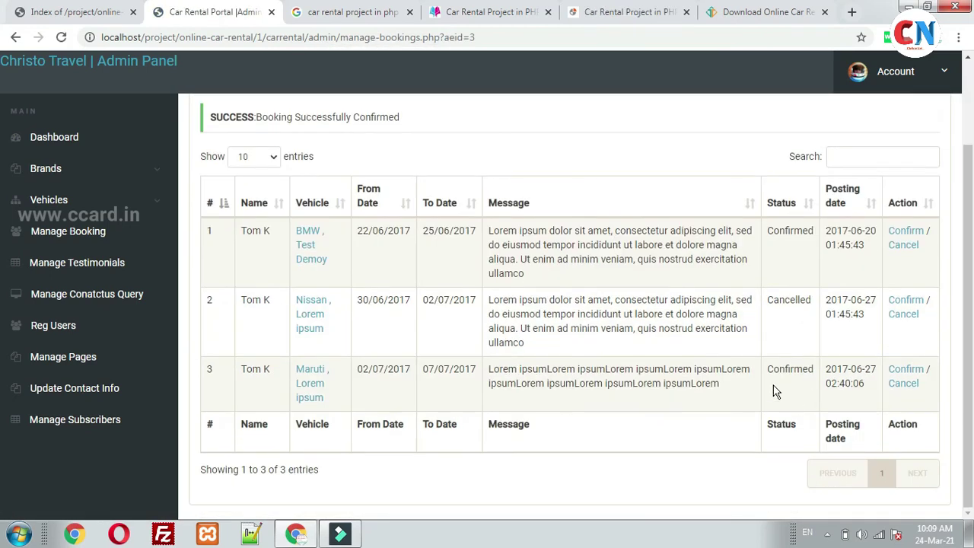
double_click(769, 373)
left_click(770, 398)
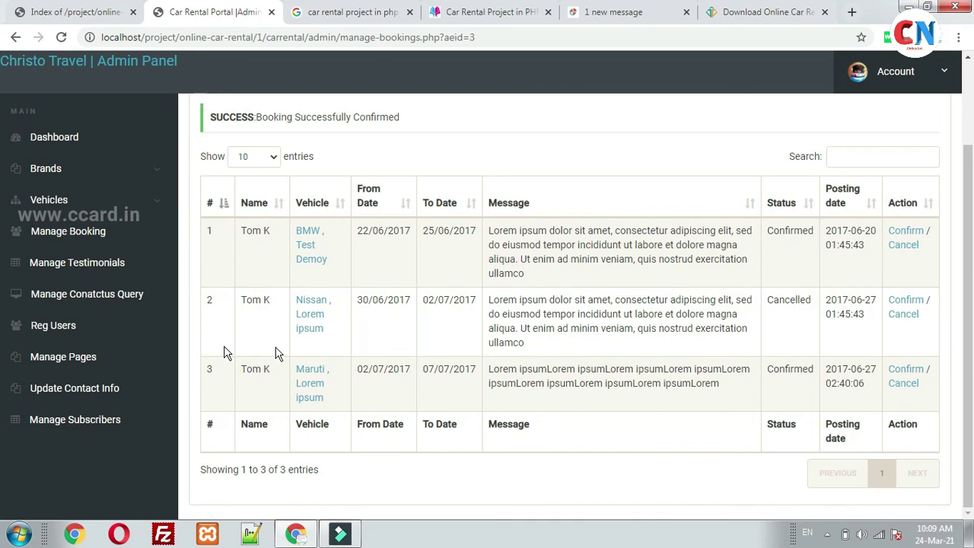
left_click(106, 263)
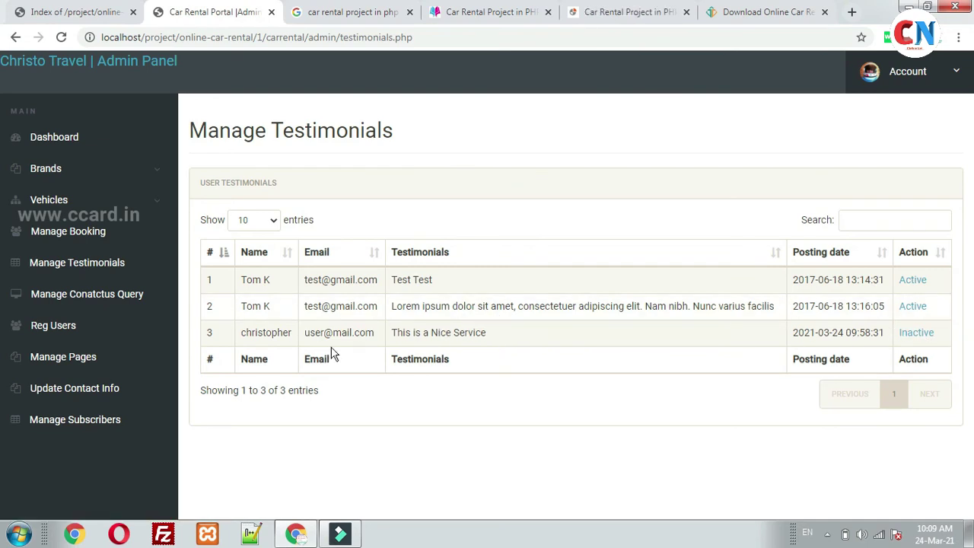
Switch the 'This is a Nice Service' testimonial to Active, then open Manage Contact Us Queries.
left_click_drag(391, 334, 487, 334)
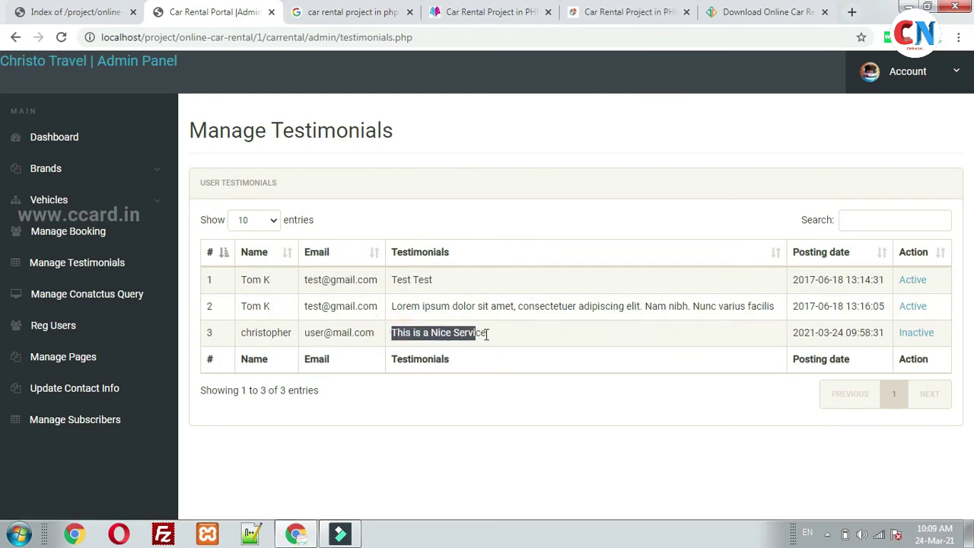
left_click(491, 336)
left_click(917, 338)
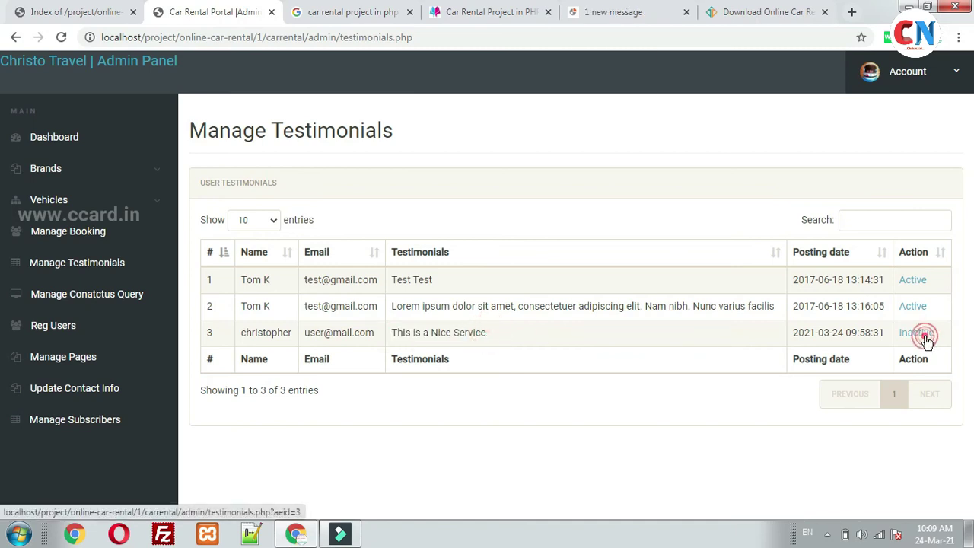
left_click(569, 121)
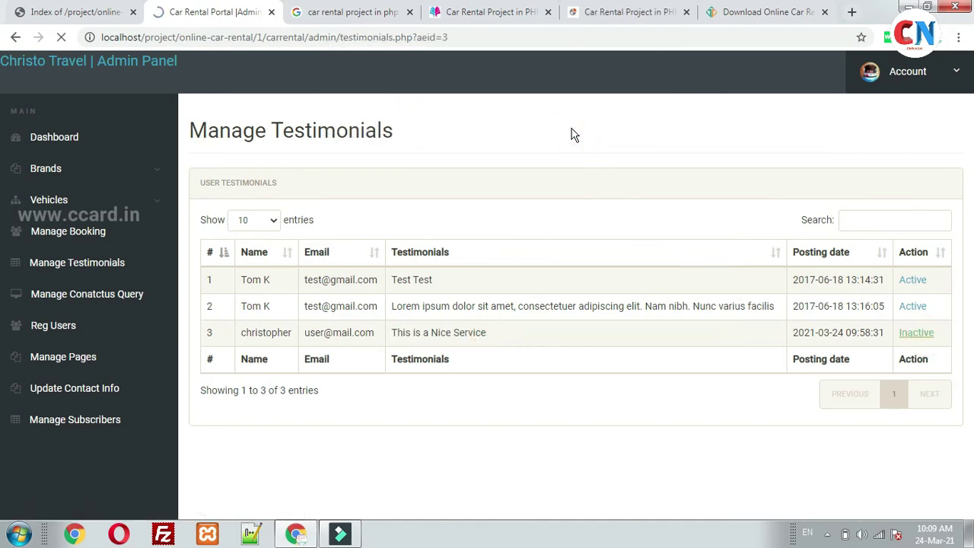
left_click(89, 300)
Scroll the single contact query, browse the Reg Users table, then open Update Contact Info.
scroll(570, 342, "down", 1)
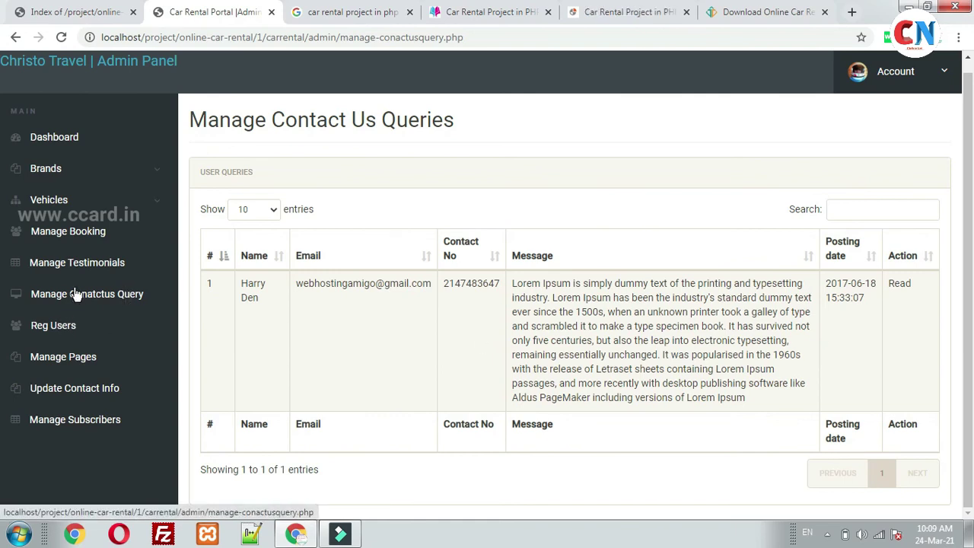
left_click(60, 335)
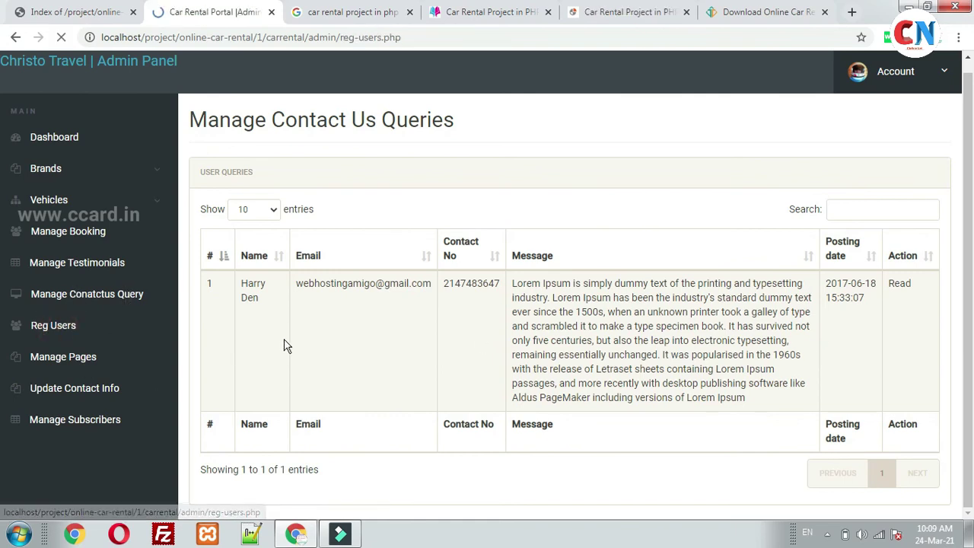
scroll(525, 324, "down", 2)
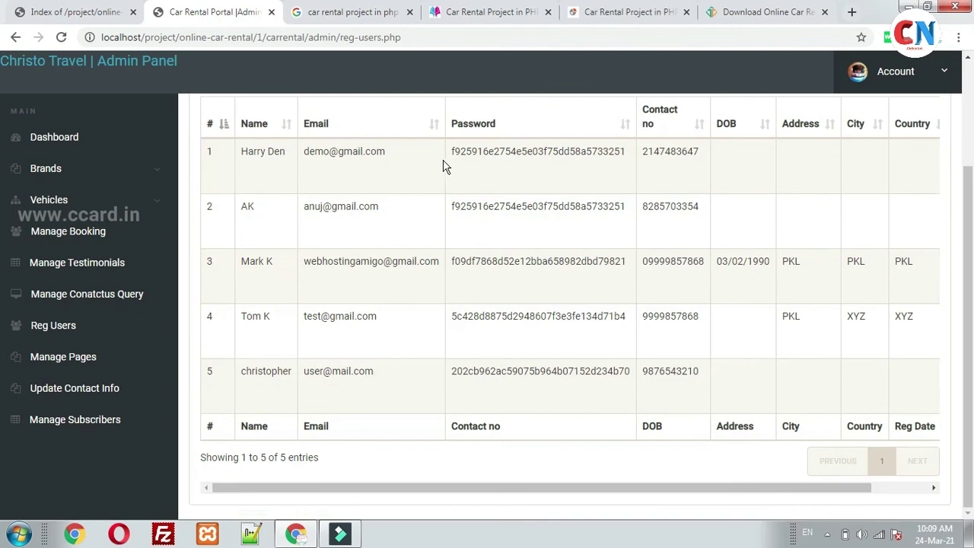
left_click_drag(450, 151, 667, 152)
left_click_drag(634, 487, 692, 485)
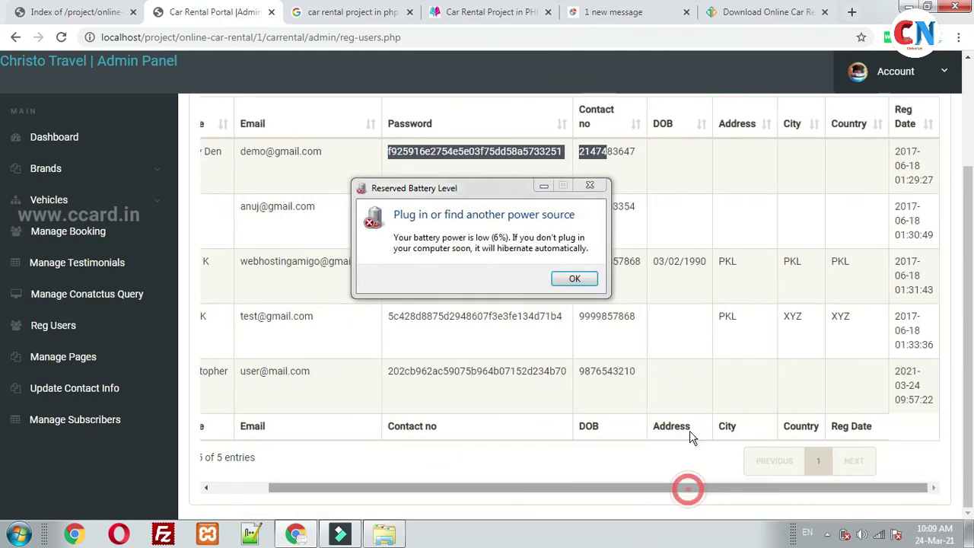
left_click(96, 391)
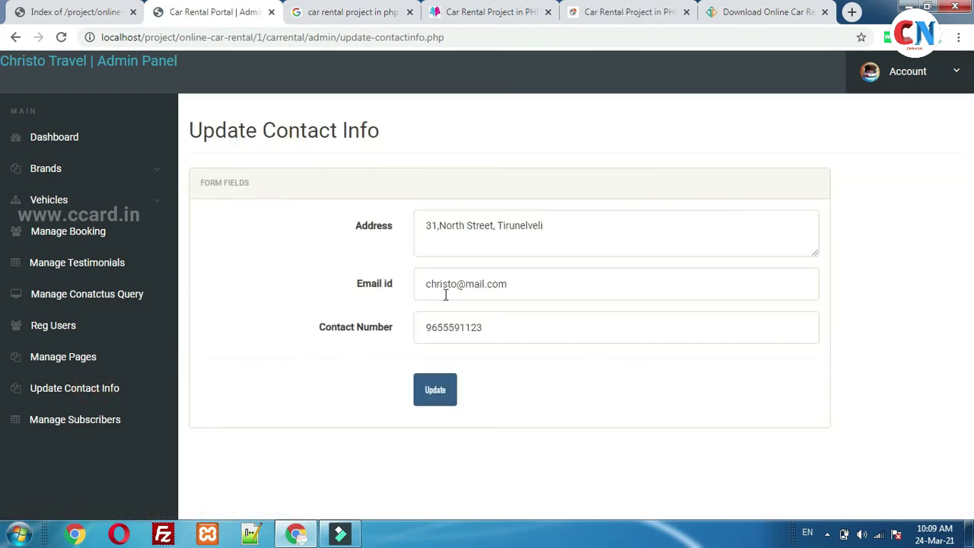
left_click(472, 226)
left_click_drag(600, 227, 423, 224)
left_click_drag(522, 284, 420, 286)
left_click_drag(513, 318, 322, 274)
left_click(312, 264)
left_click(99, 396)
View Manage Subscribers, then open Manage Pages with its selector on Select One.
left_click(103, 428)
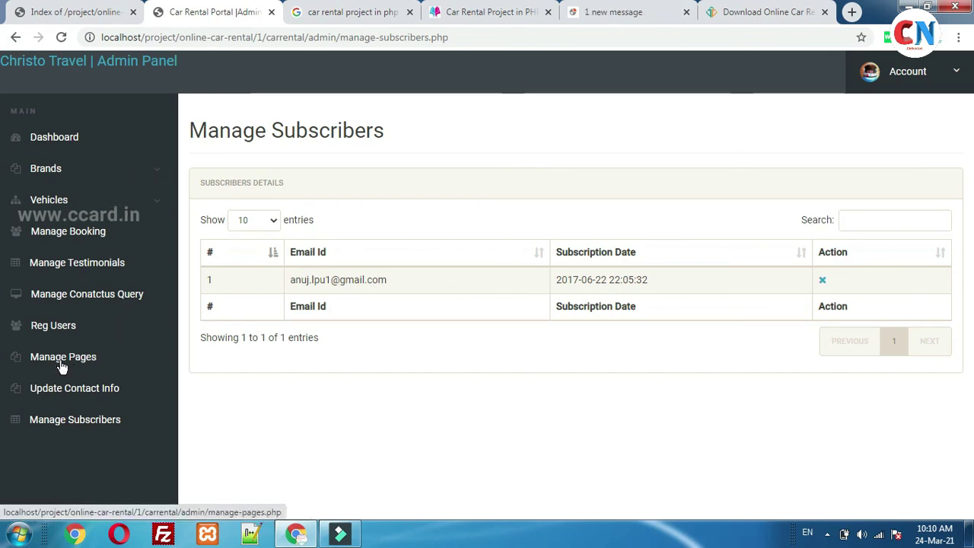
left_click(94, 361)
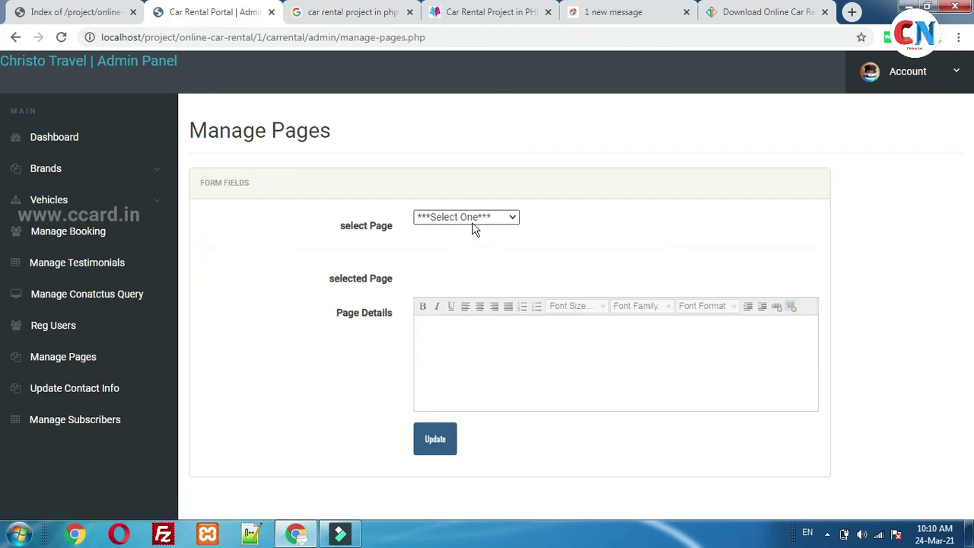
Load the terms and condition page text into the Manage Pages editor and scroll through it.
left_click(472, 219)
left_click(472, 245)
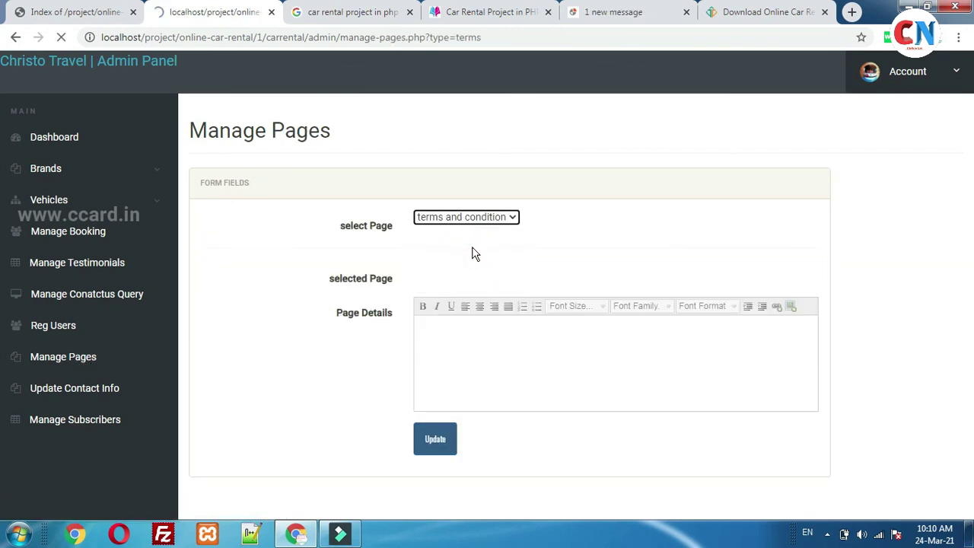
left_click(454, 368)
scroll(495, 373, "down", 3)
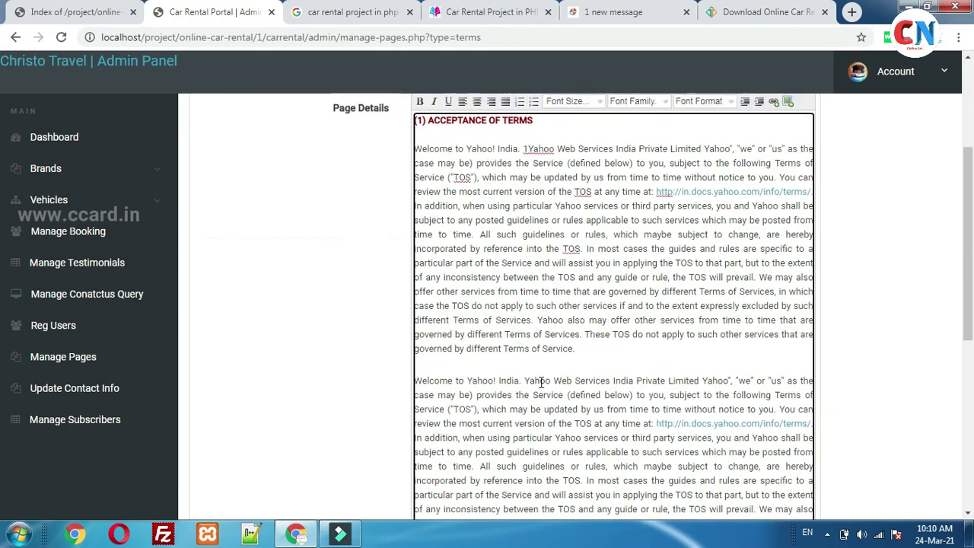
scroll(538, 380, "up", 3)
Switch the editor to the privacy and policy page, then request the aboutus page.
left_click(469, 221)
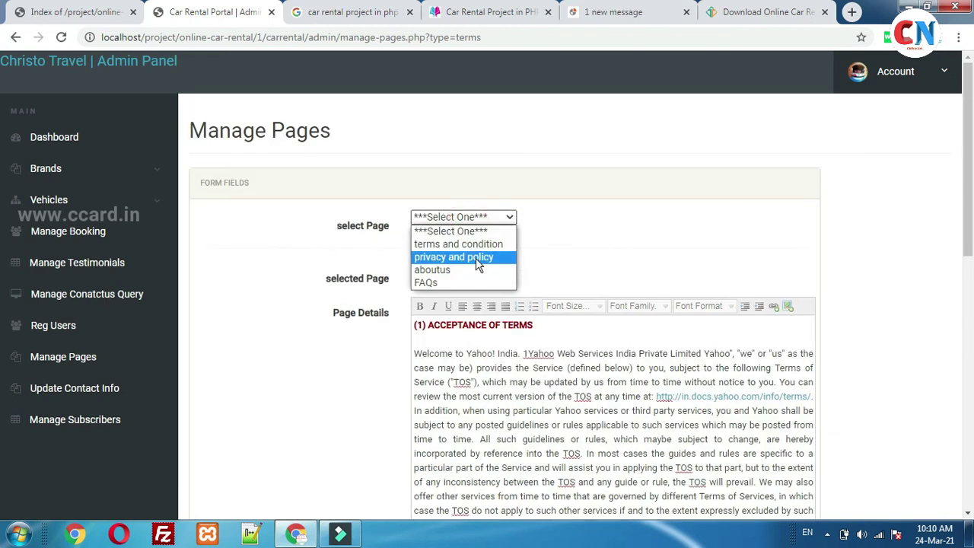
left_click(475, 259)
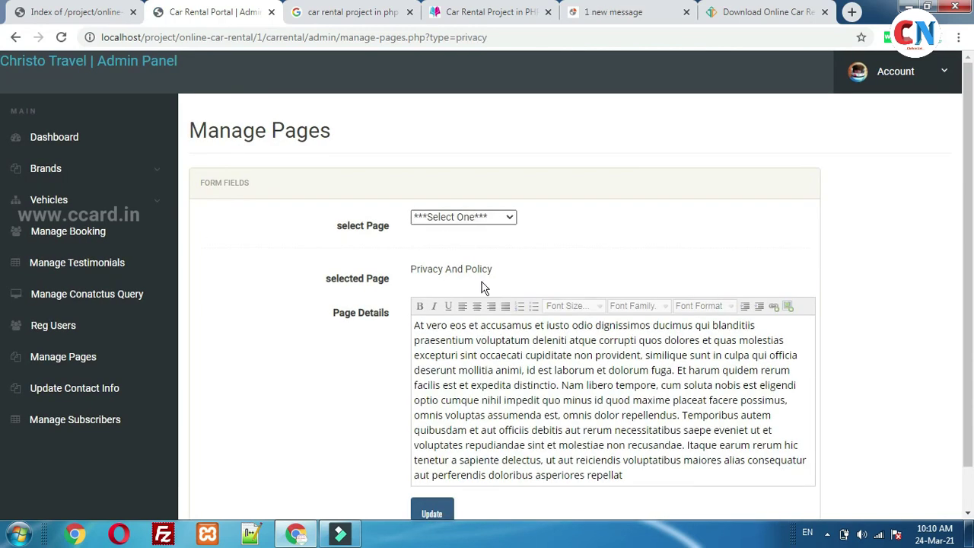
left_click(465, 216)
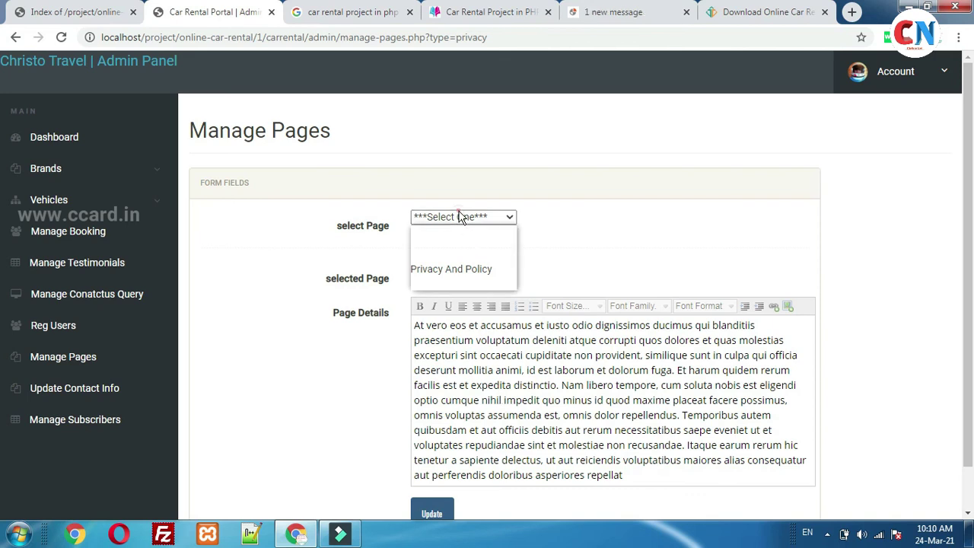
left_click(464, 271)
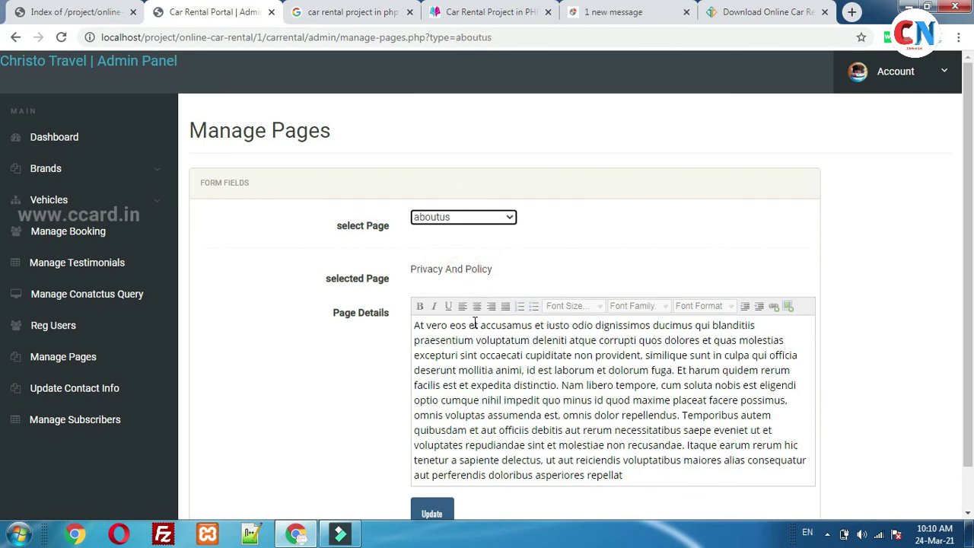